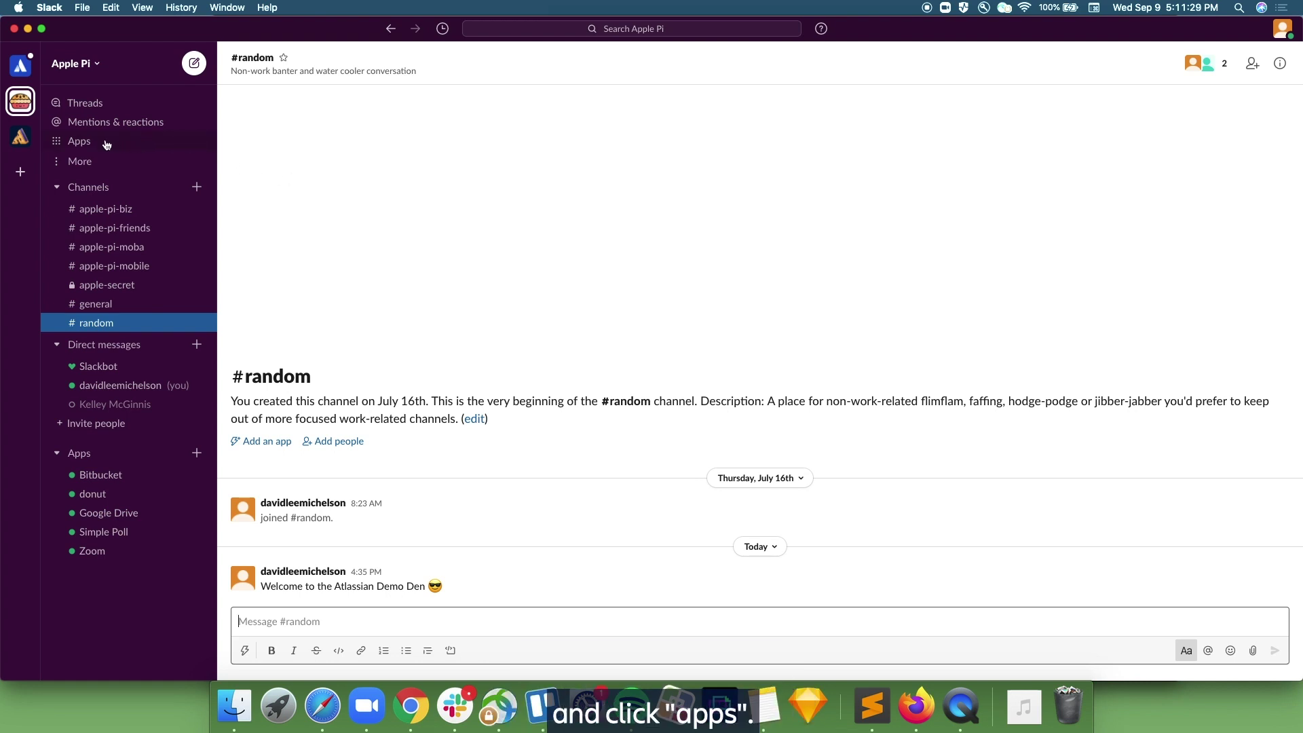
Step: Search the workspace's apps for "jira cloud" and open the Jira Cloud app's directory page
{"action": "left_click", "coordinate": [72, 142]}
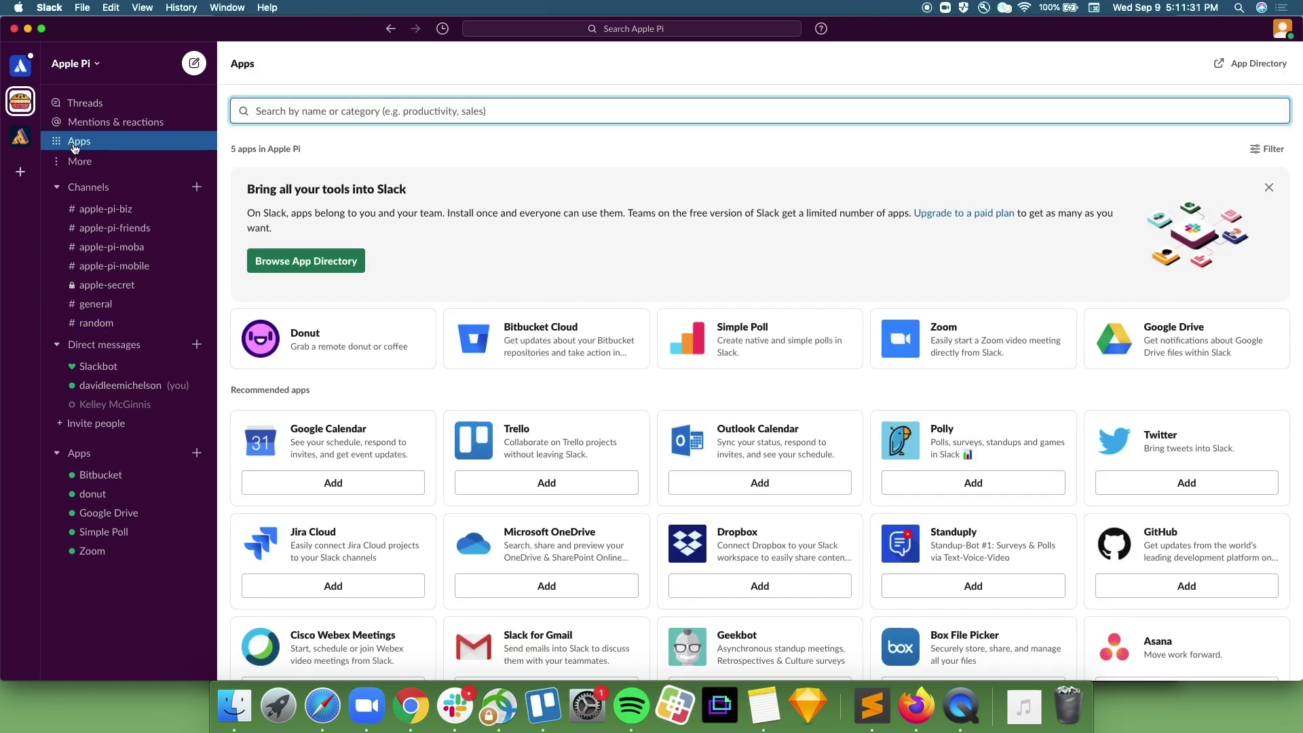
{"action": "type", "text": "jira cloud"}
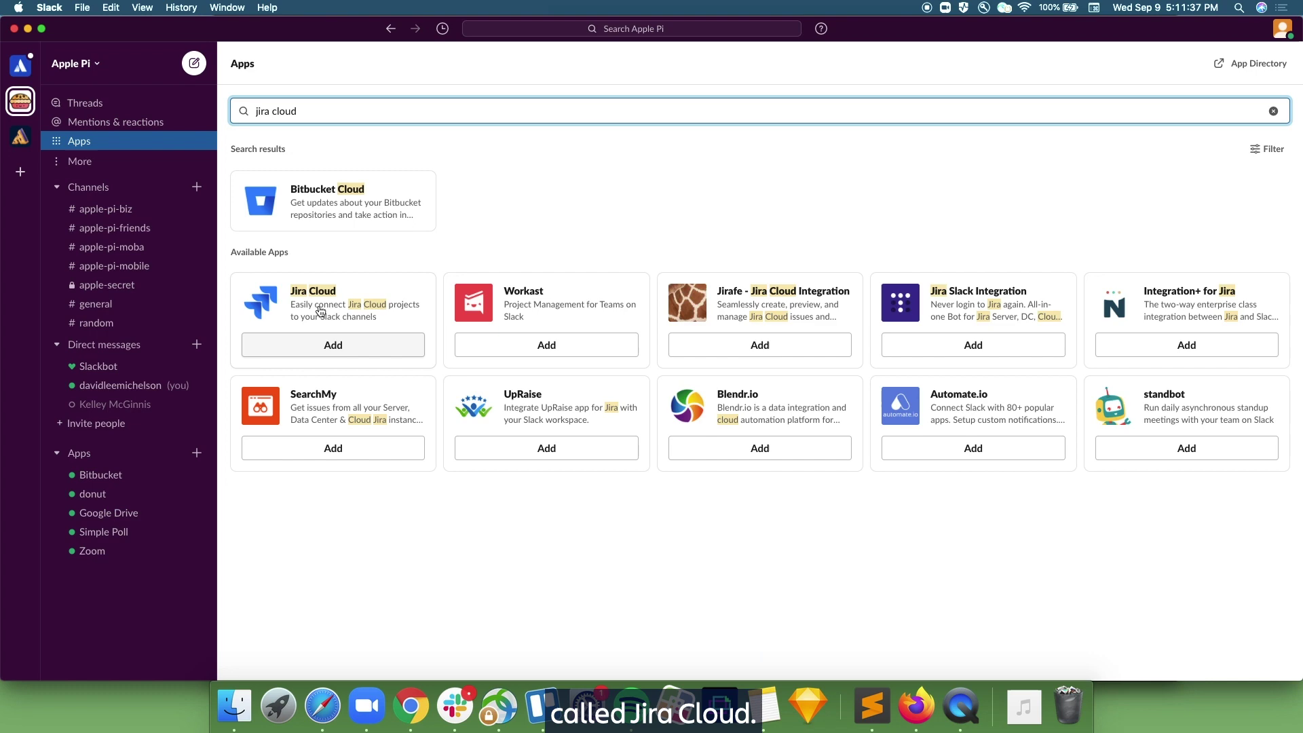
{"action": "left_click", "coordinate": [332, 346]}
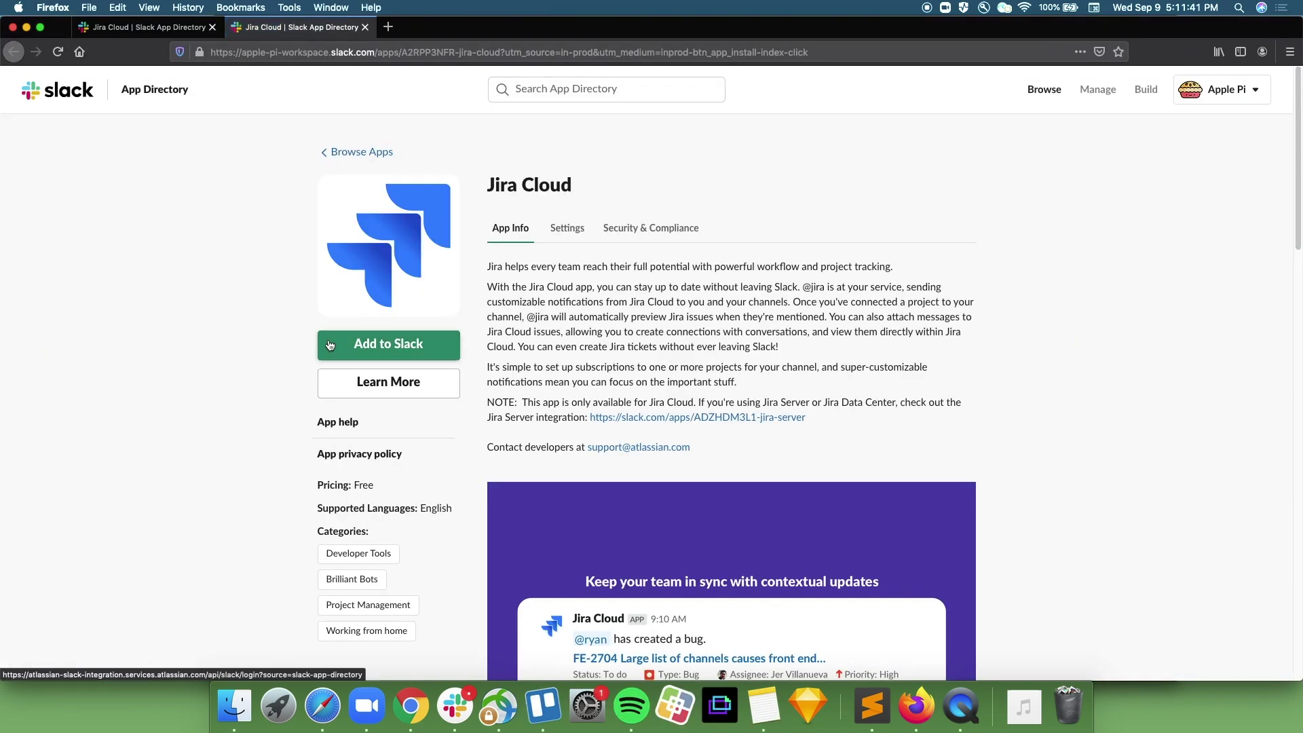
Step: Add Jira Cloud to the Apple Pi workspace with the requested permissions and log in with the prefilled Atlassian account
{"action": "left_click", "coordinate": [391, 353]}
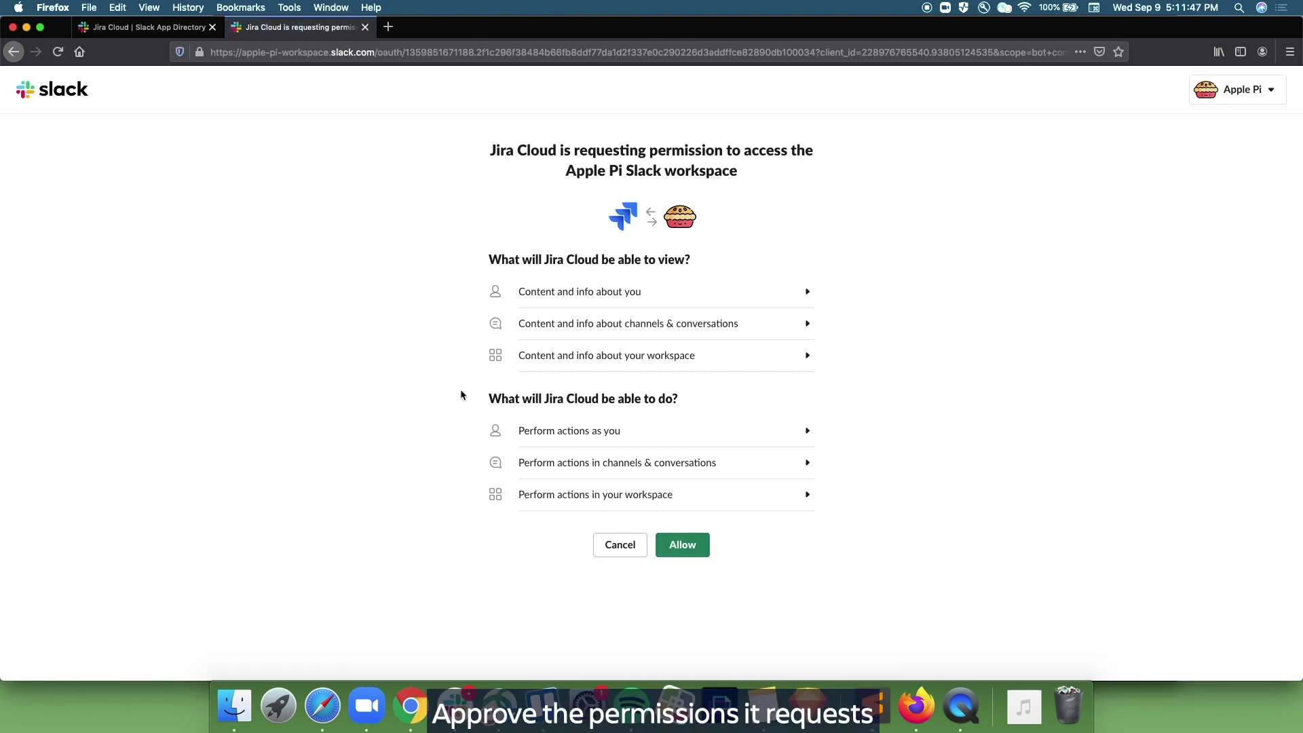
{"action": "left_click", "coordinate": [694, 551]}
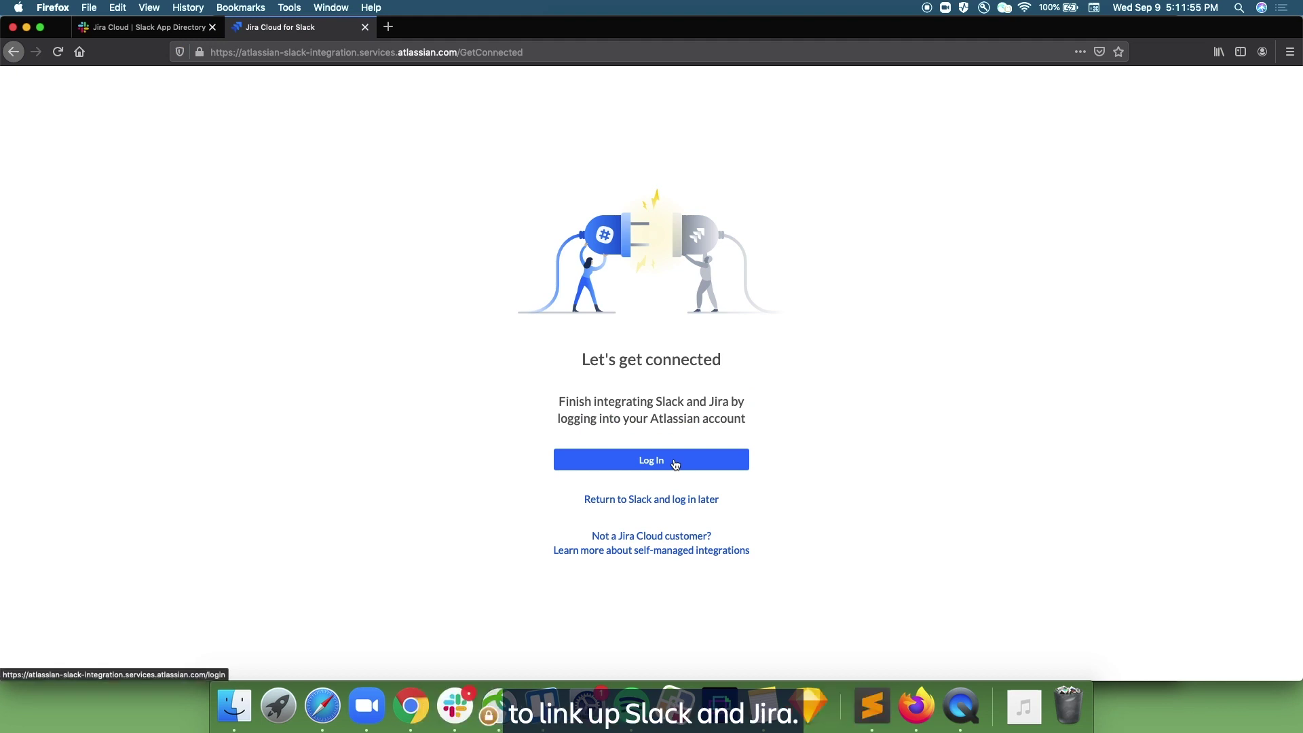
{"action": "left_click", "coordinate": [676, 463]}
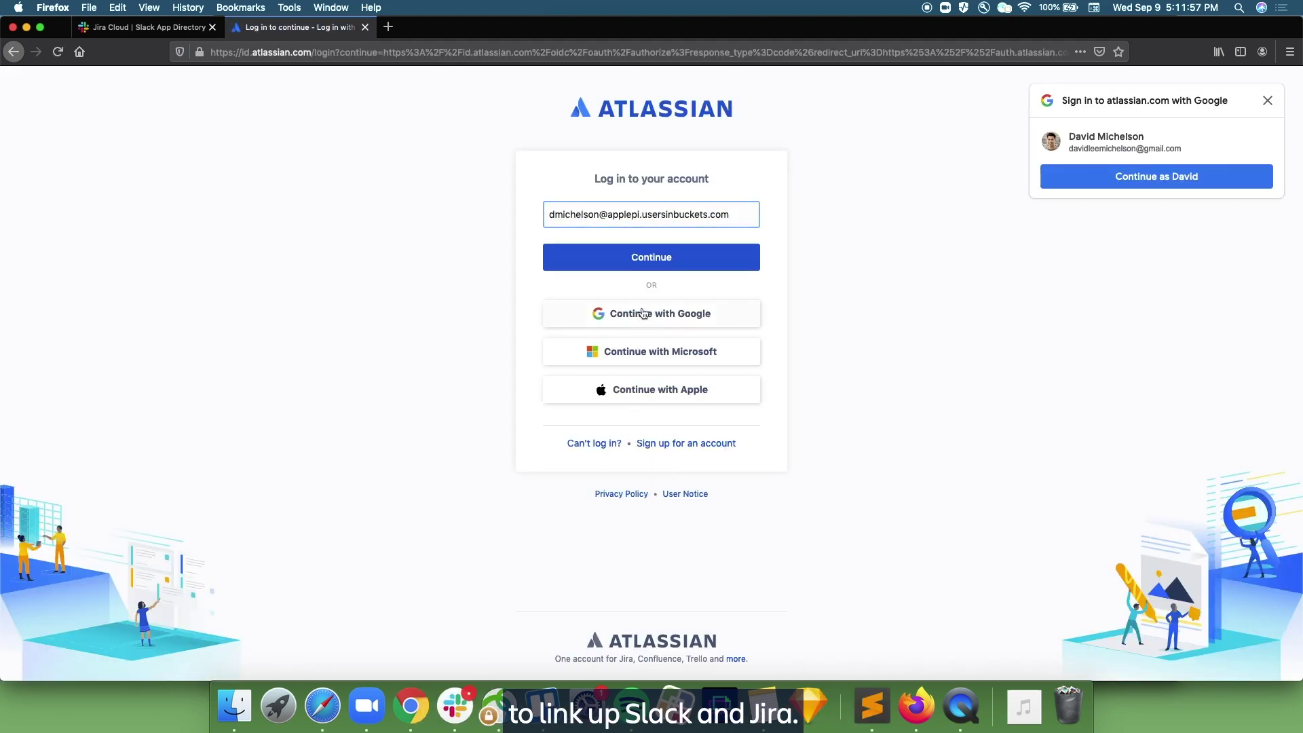
{"action": "left_click", "coordinate": [645, 261]}
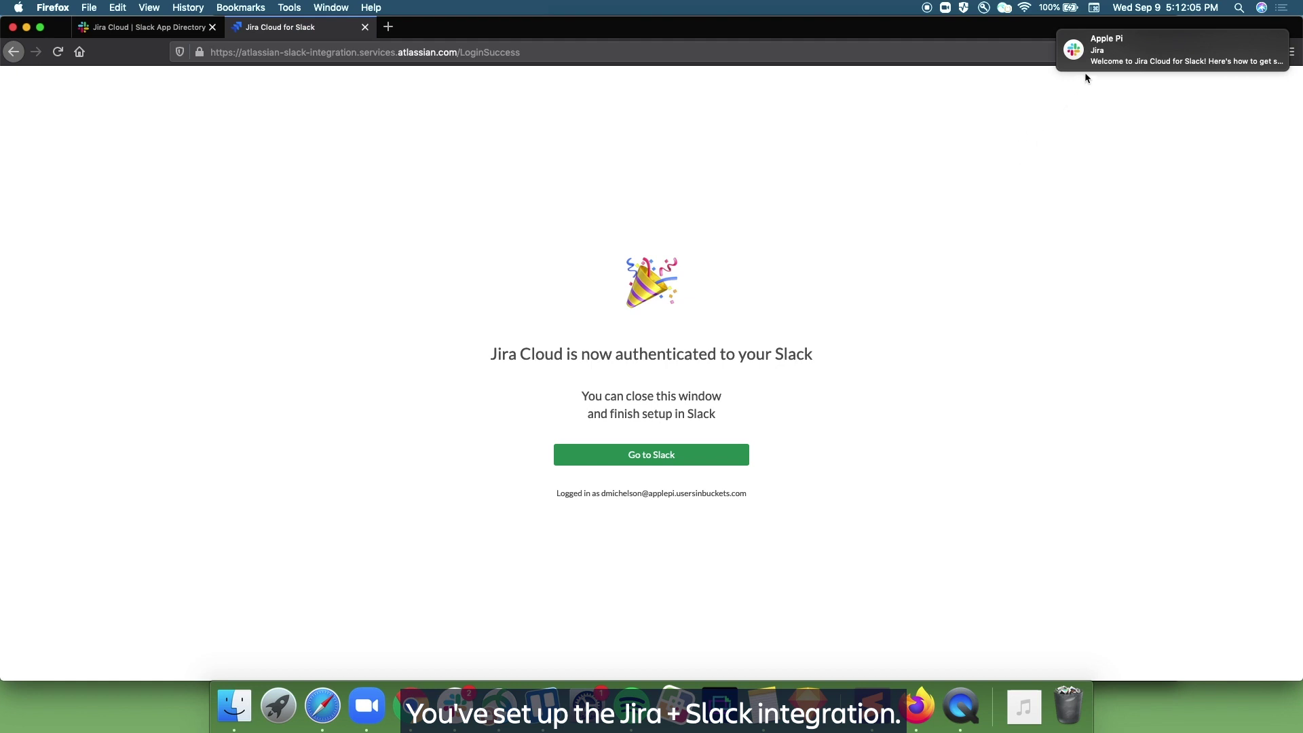
Step: Open the Jira bot's welcome message in Slack and run the command /jira notify in its conversation
{"action": "mouse_move", "coordinate": [1090, 66]}
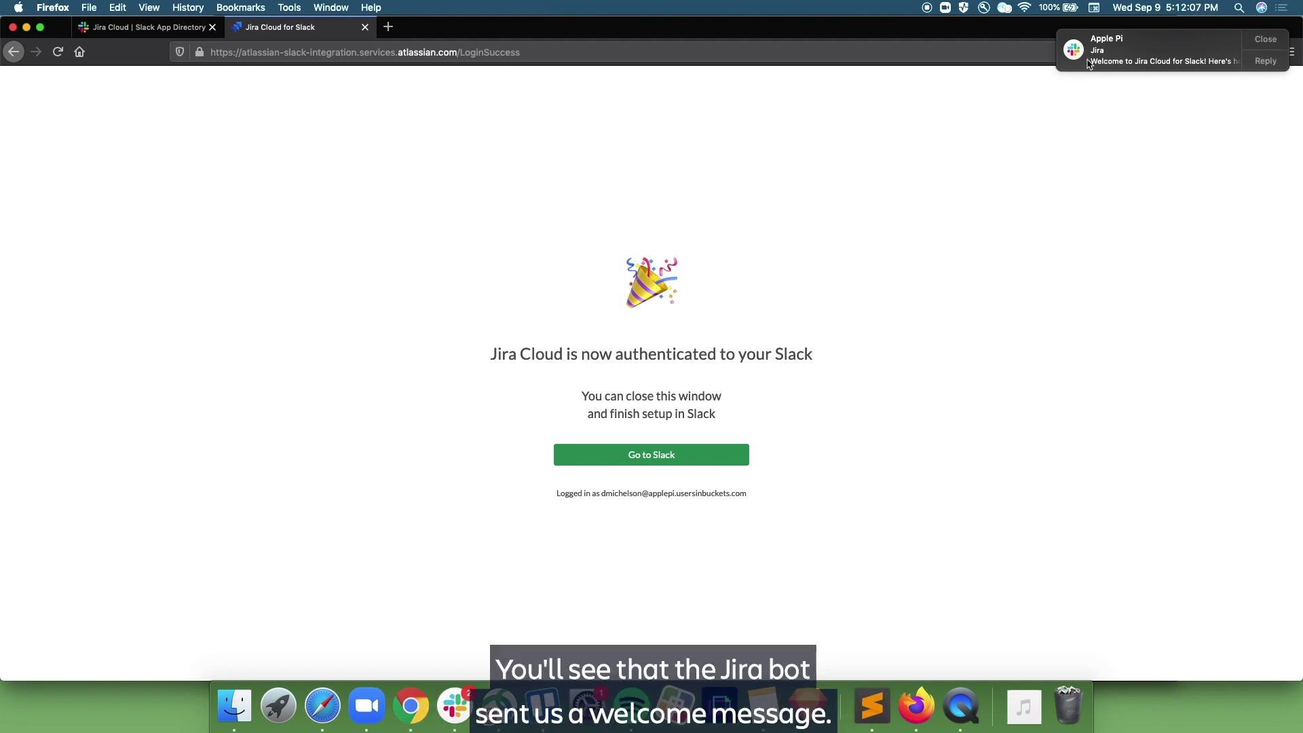
{"action": "left_click", "coordinate": [1099, 63]}
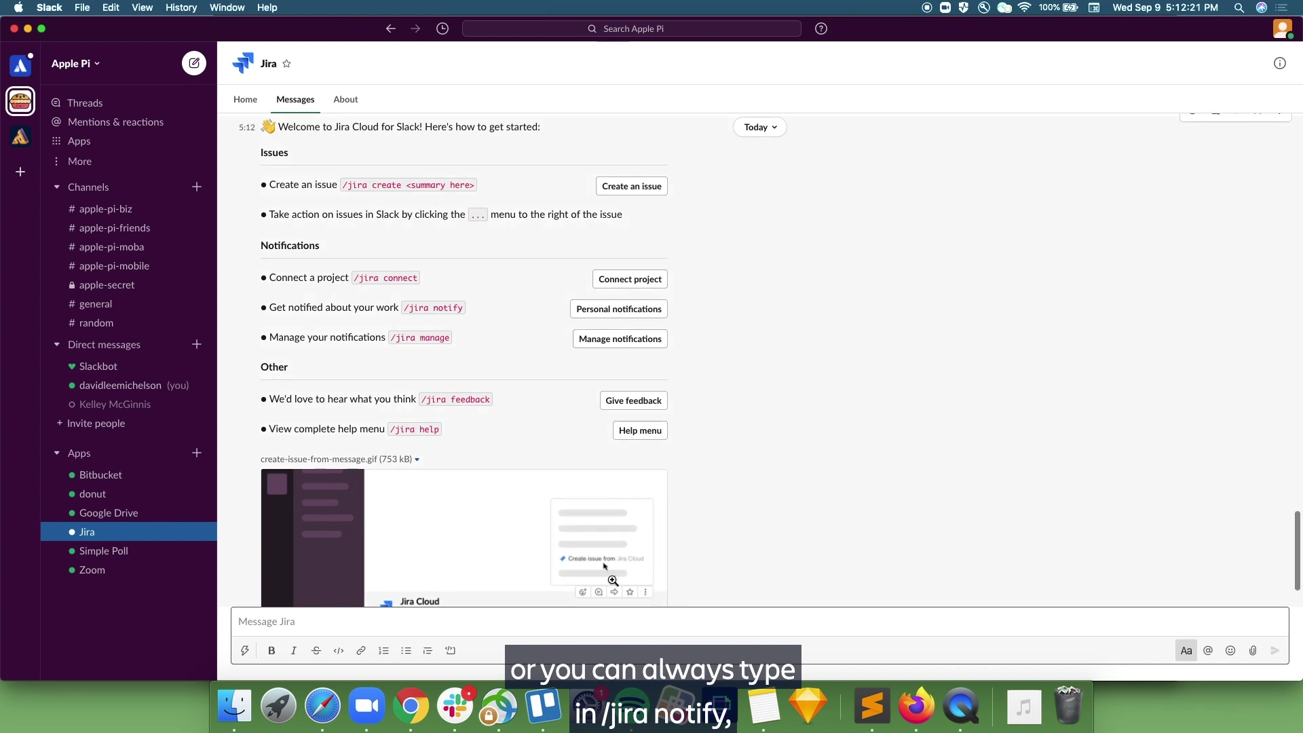
{"action": "type", "text": "/jira "}
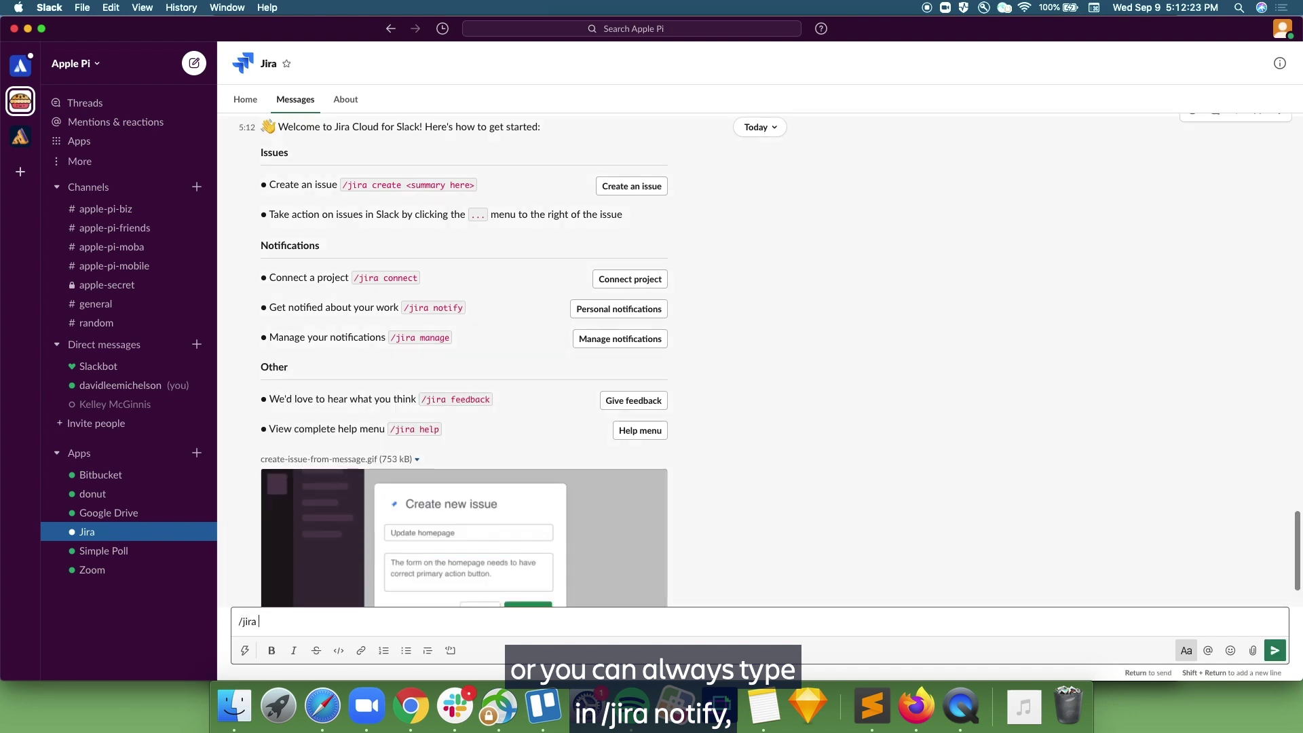
{"action": "type", "text": "notify"}
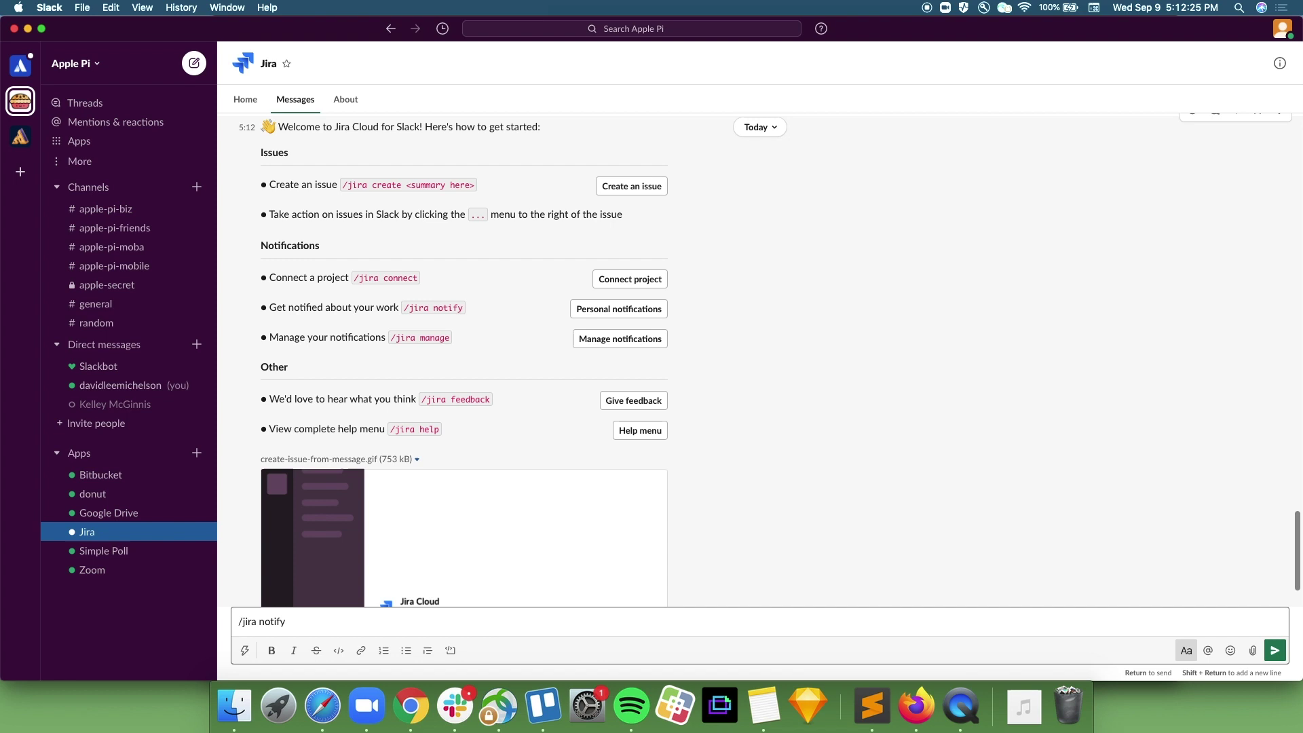
{"action": "key", "text": "Return"}
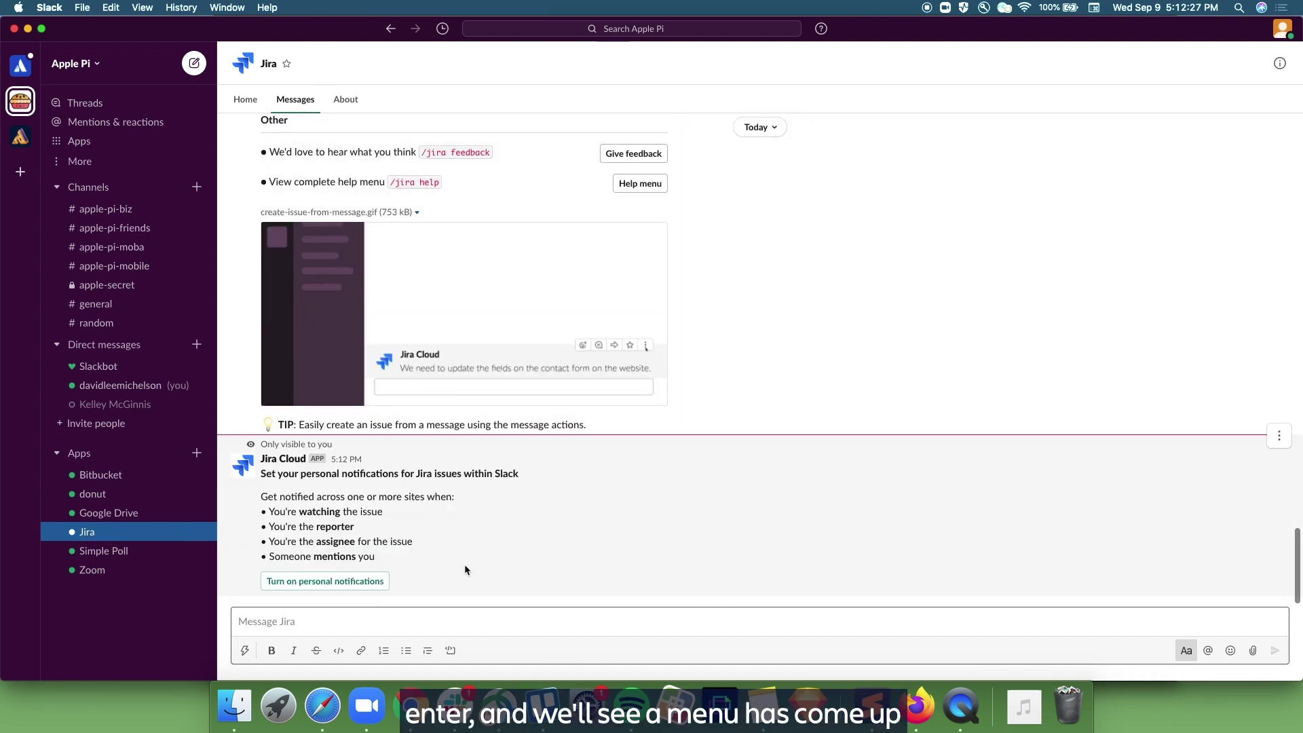
Step: Turn on personal Jira notifications only for issues you are watching or assigned to, excluding reporter and mentions
{"action": "left_click", "coordinate": [337, 582]}
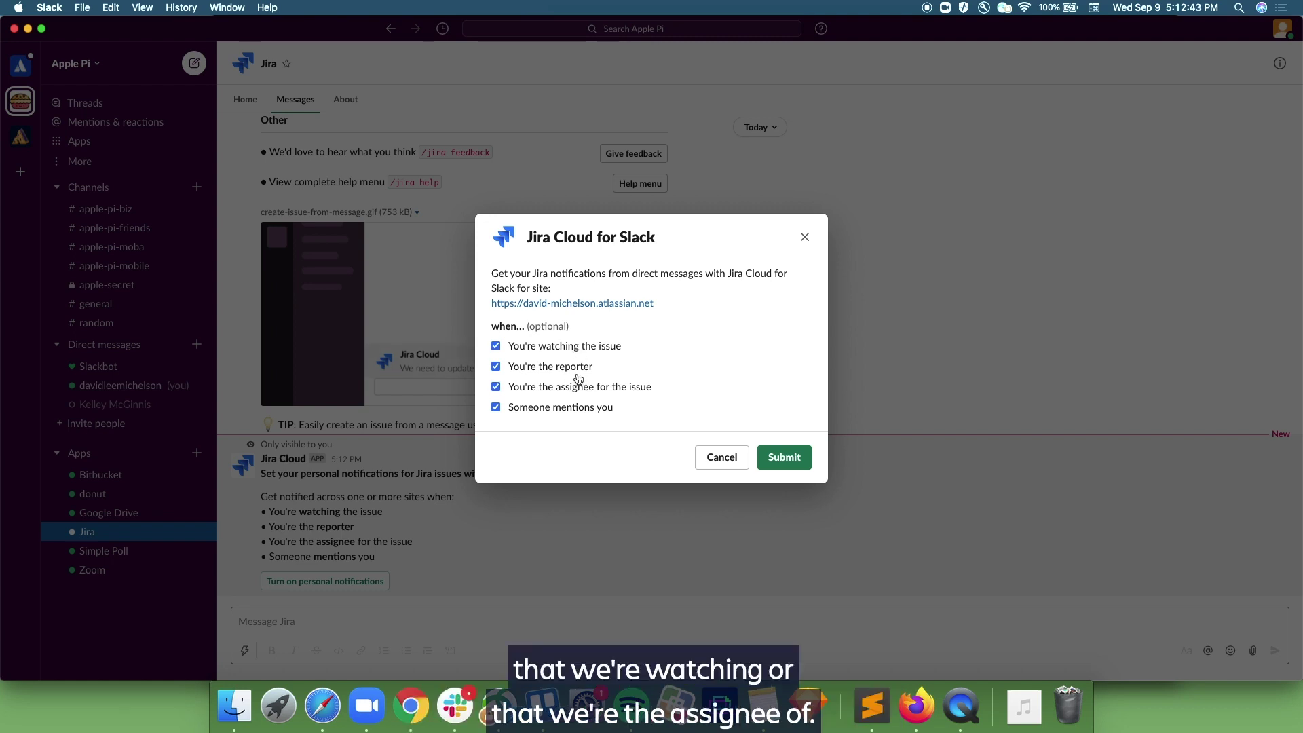
{"action": "left_click", "coordinate": [577, 368]}
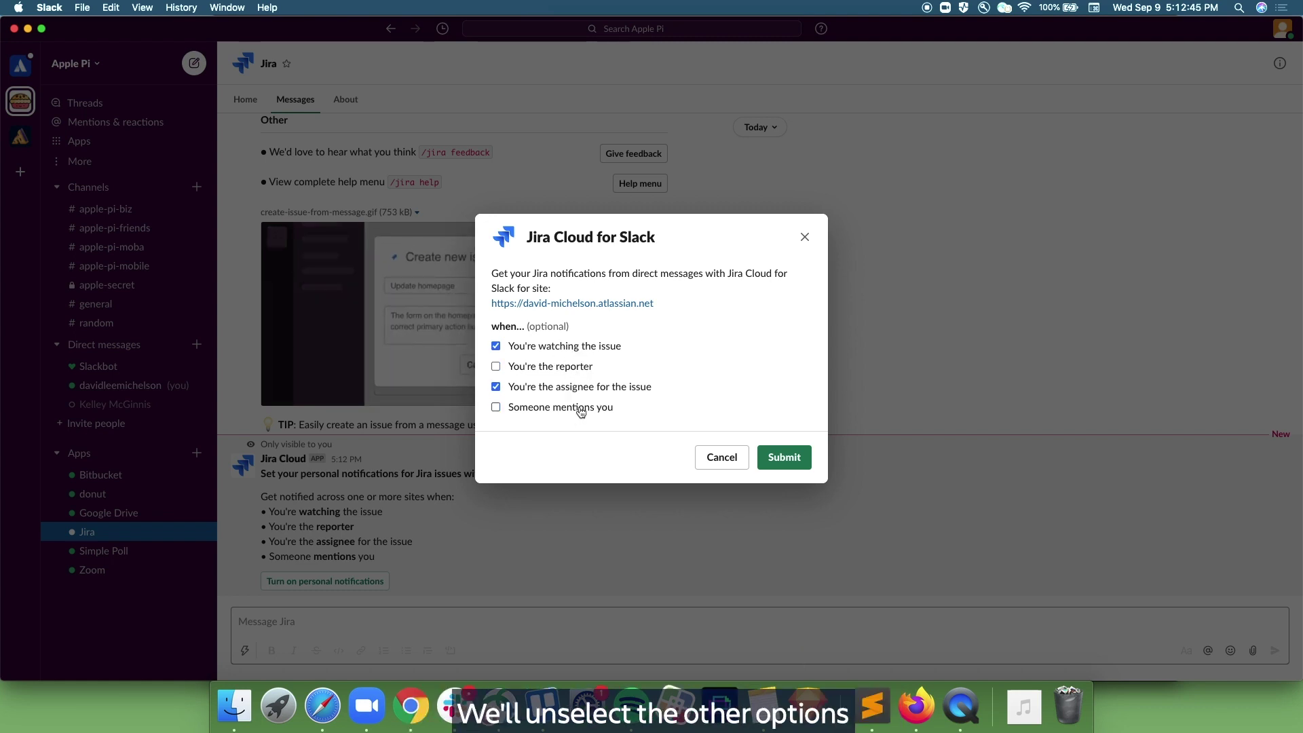
{"action": "left_click", "coordinate": [783, 459]}
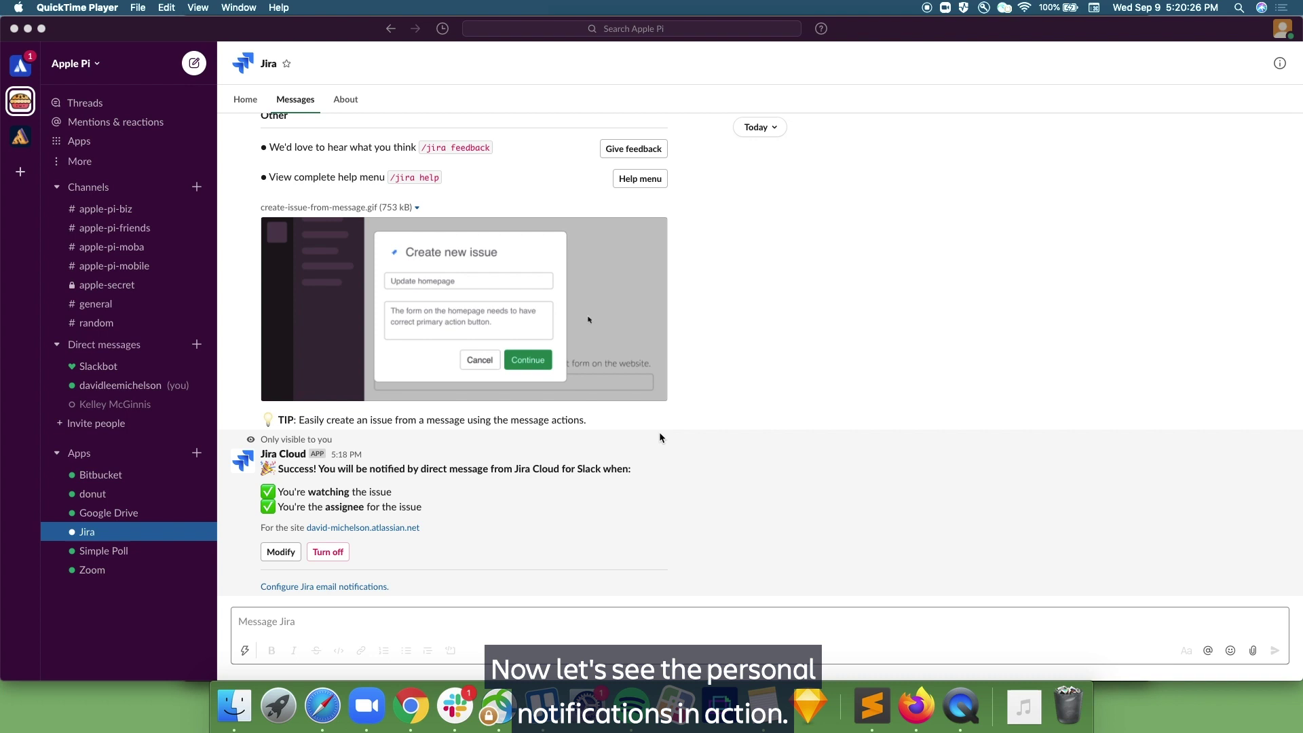
Step: Switch to Safari and save the comment "I like this idea!" on Jira issue APC-4
{"action": "left_click", "coordinate": [323, 706]}
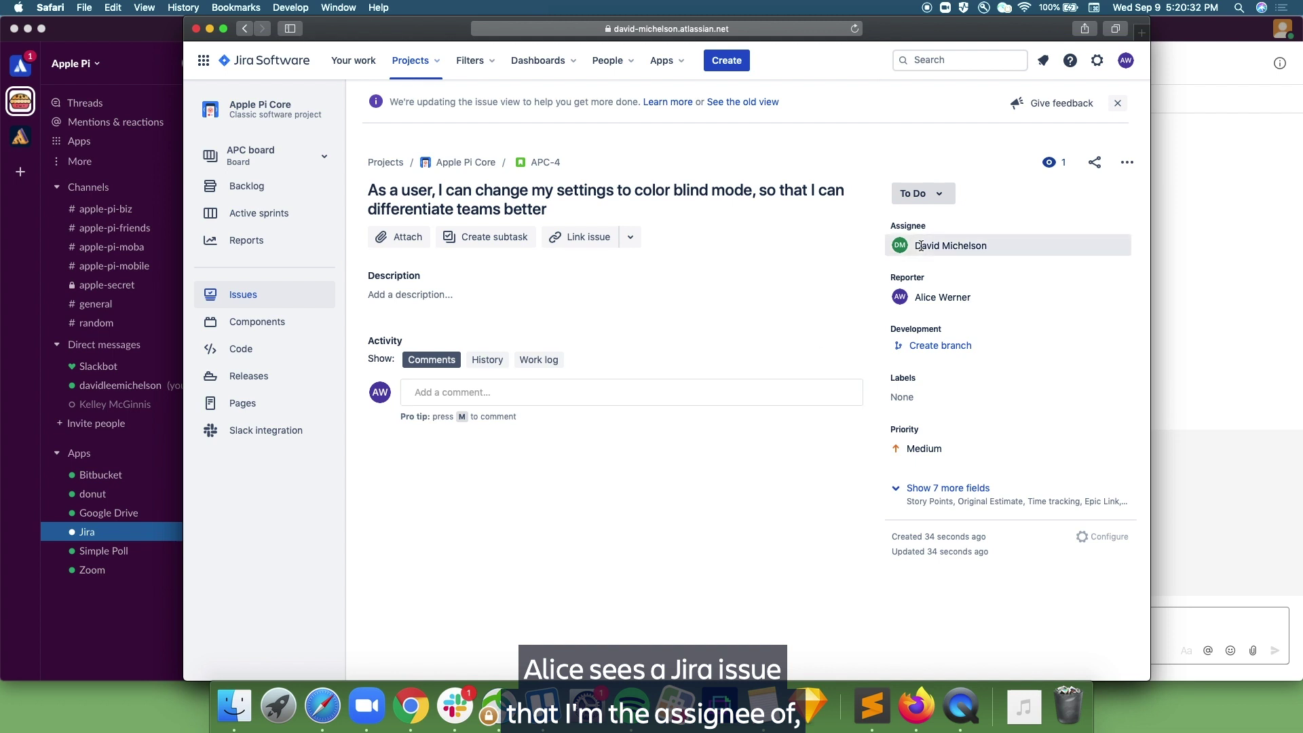
{"action": "mouse_move", "coordinate": [914, 249]}
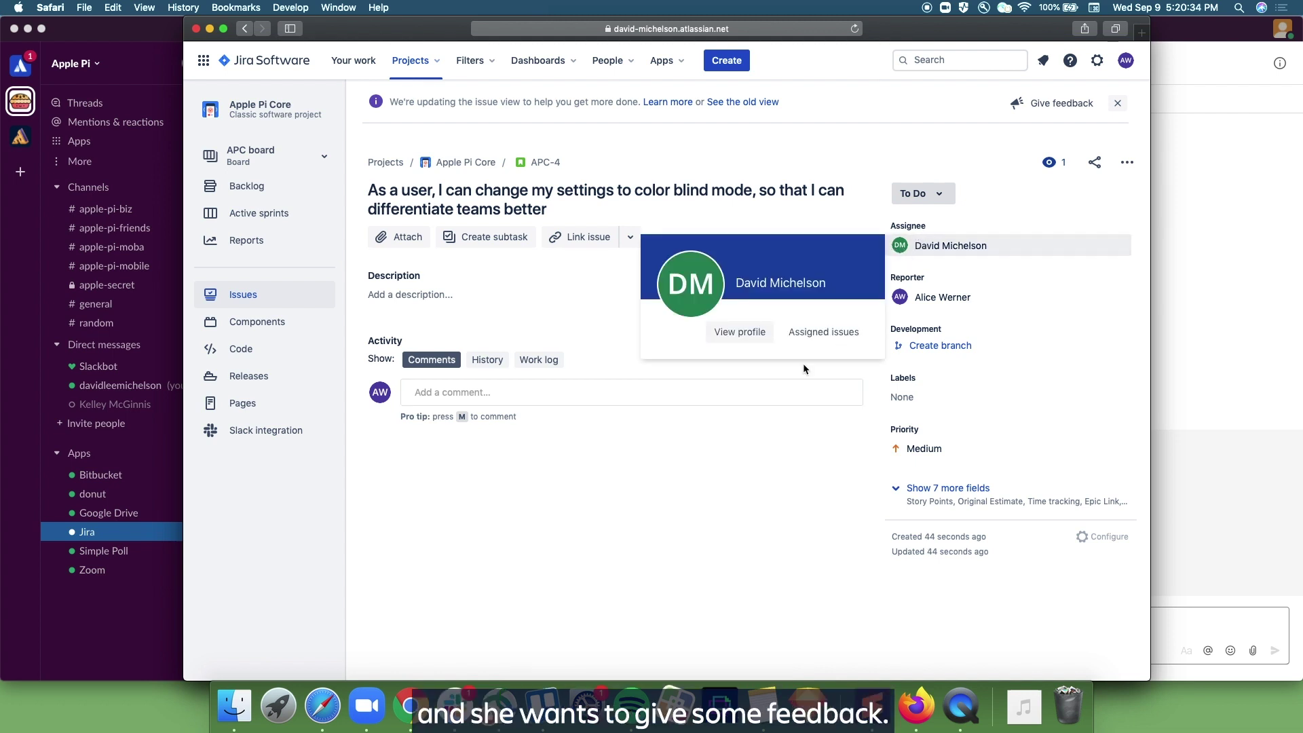
{"action": "left_click", "coordinate": [686, 393]}
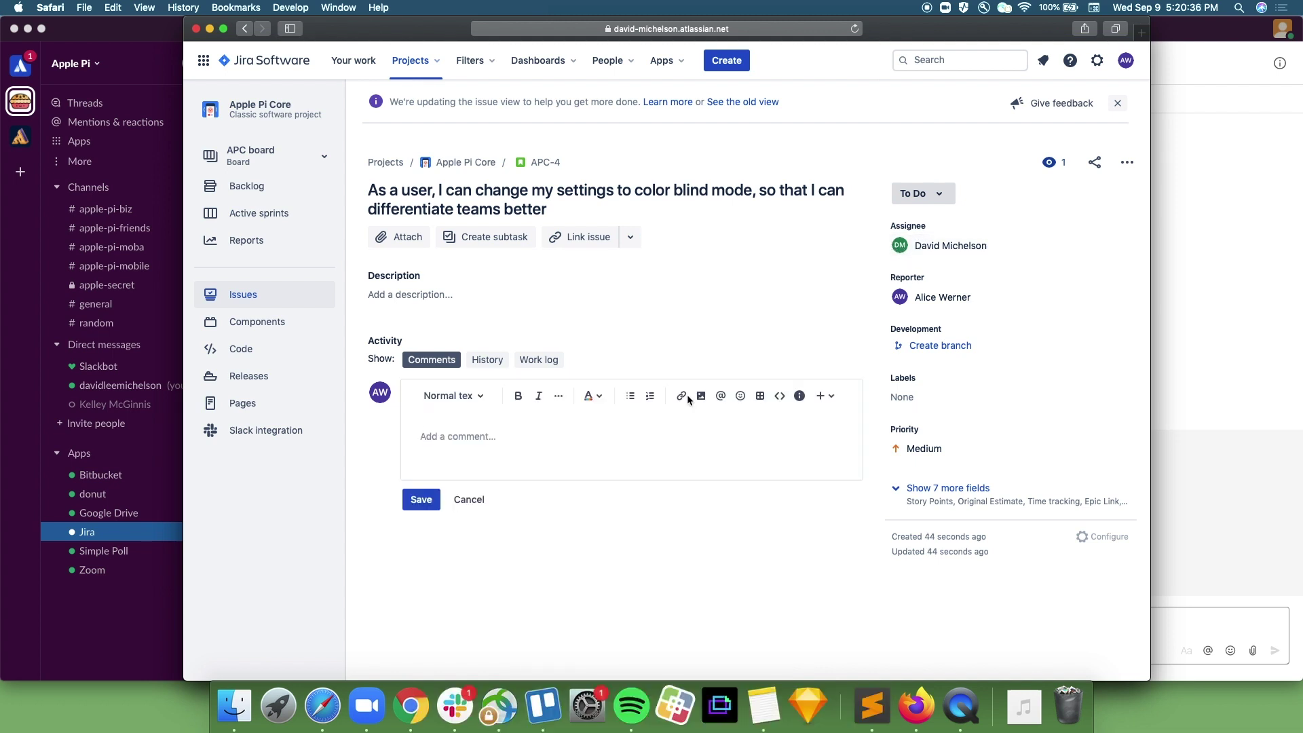
{"action": "type", "text": "I like this idea!"}
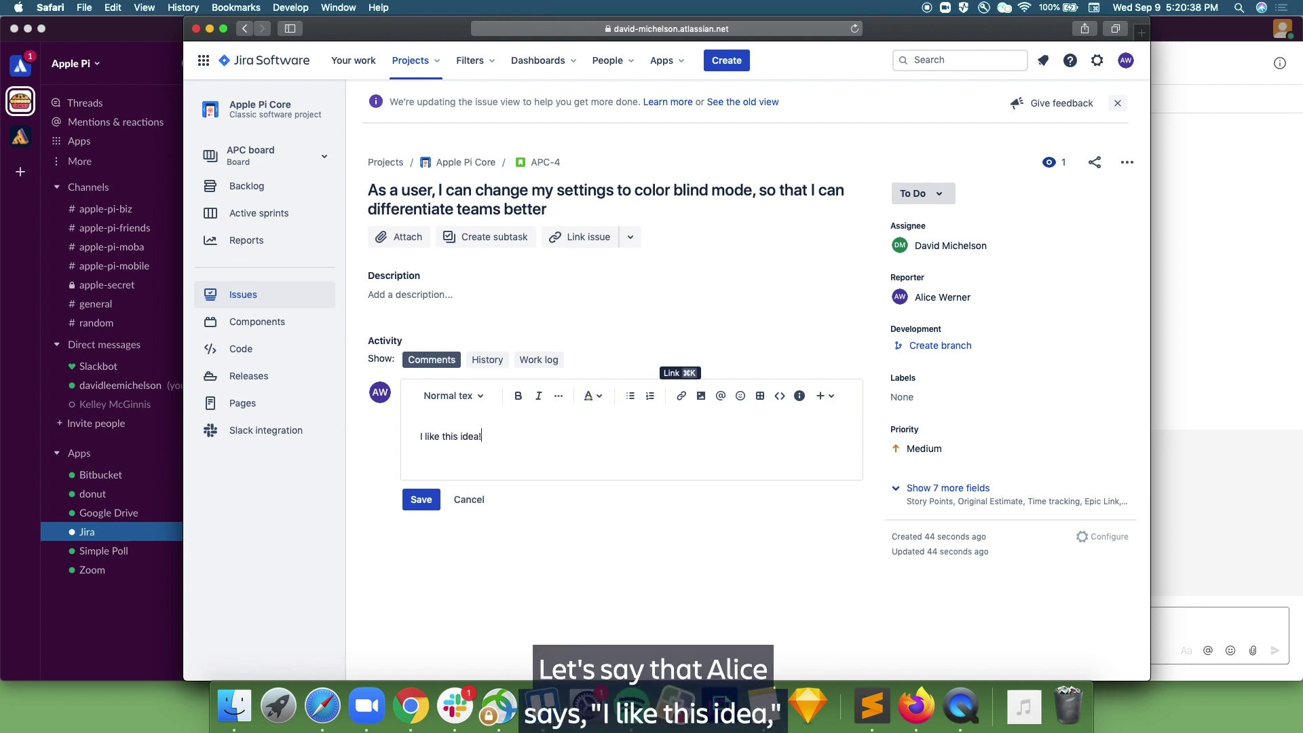
{"action": "left_click", "coordinate": [422, 500]}
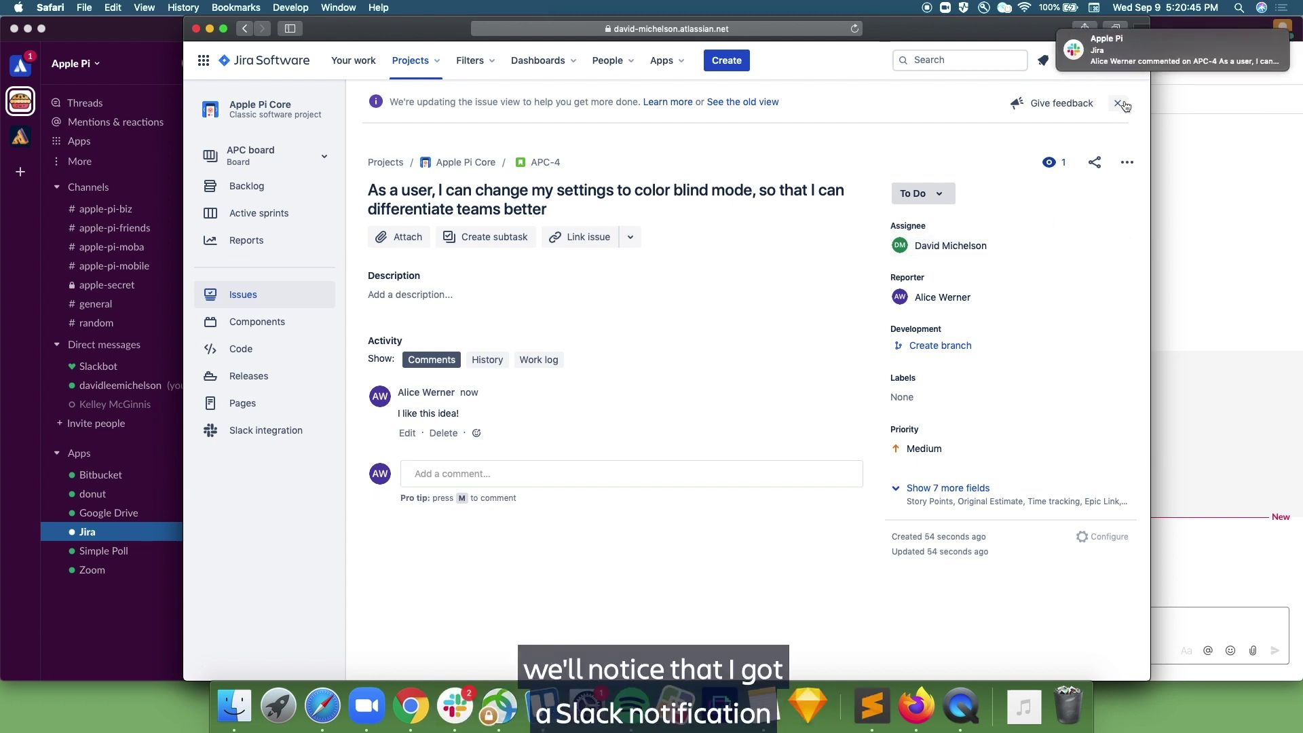
Step: Open the new comment notification in Slack and comment "Thanks for the feedback" on APC-4 from the bot's message
{"action": "mouse_move", "coordinate": [1114, 68]}
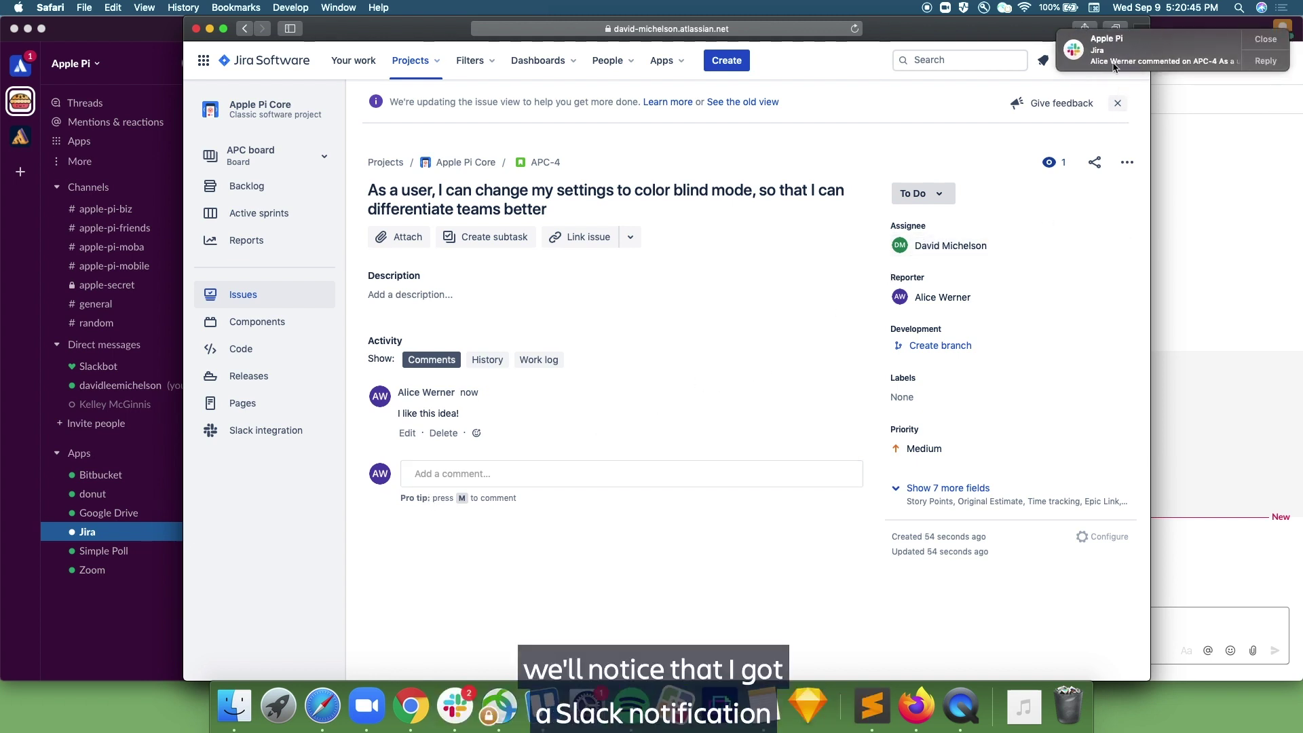
{"action": "left_click", "coordinate": [1203, 68]}
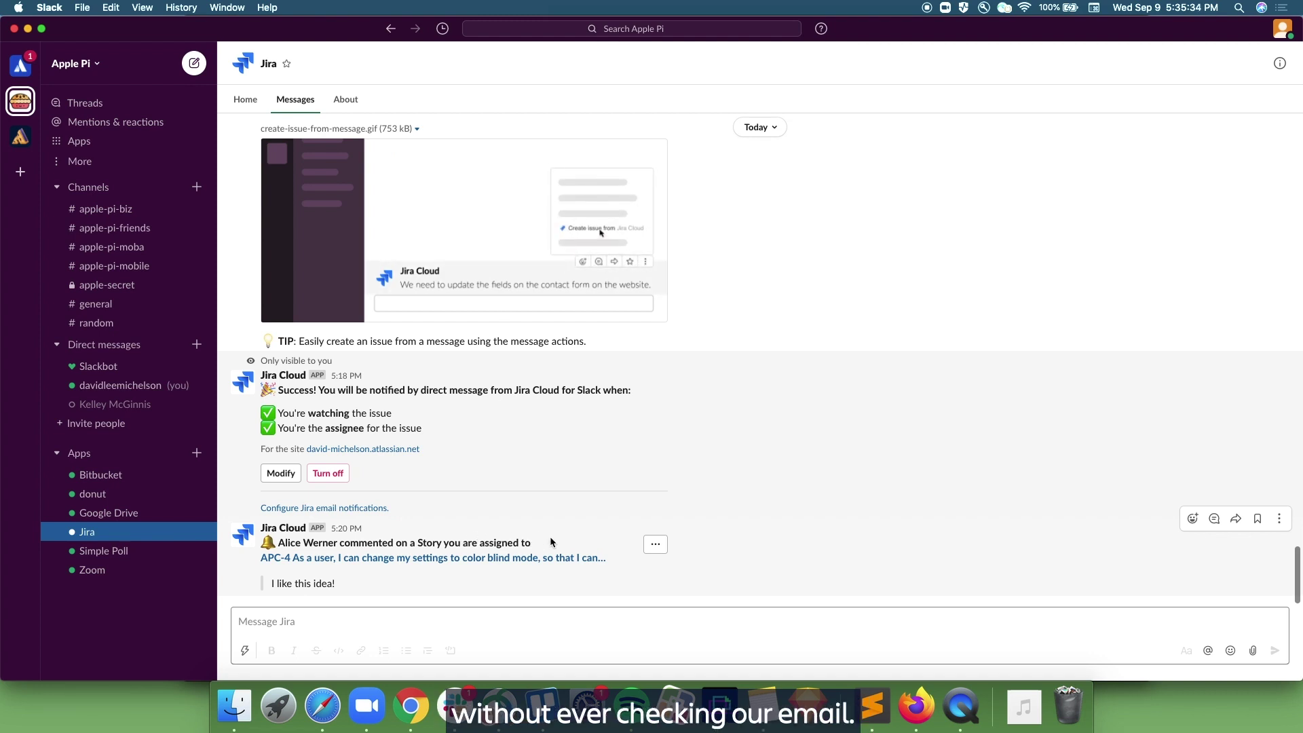
{"action": "left_click", "coordinate": [652, 547]}
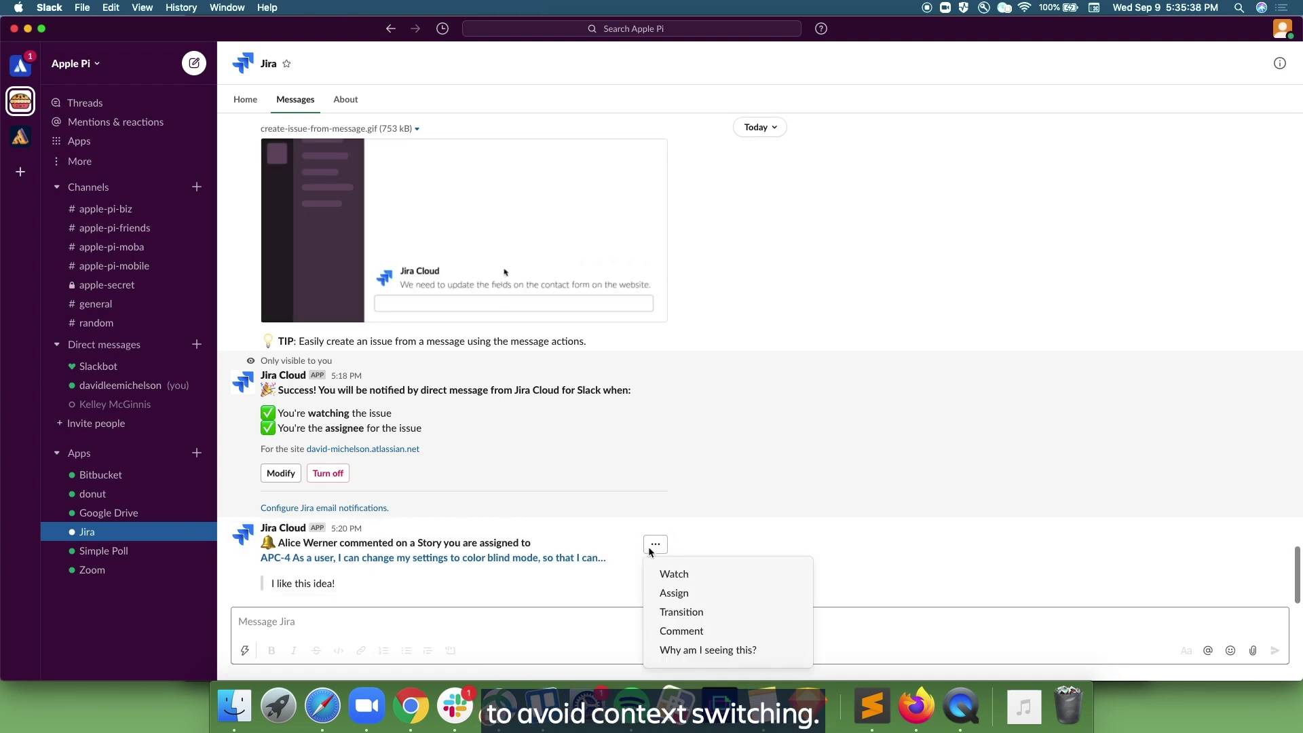
{"action": "left_click", "coordinate": [683, 631]}
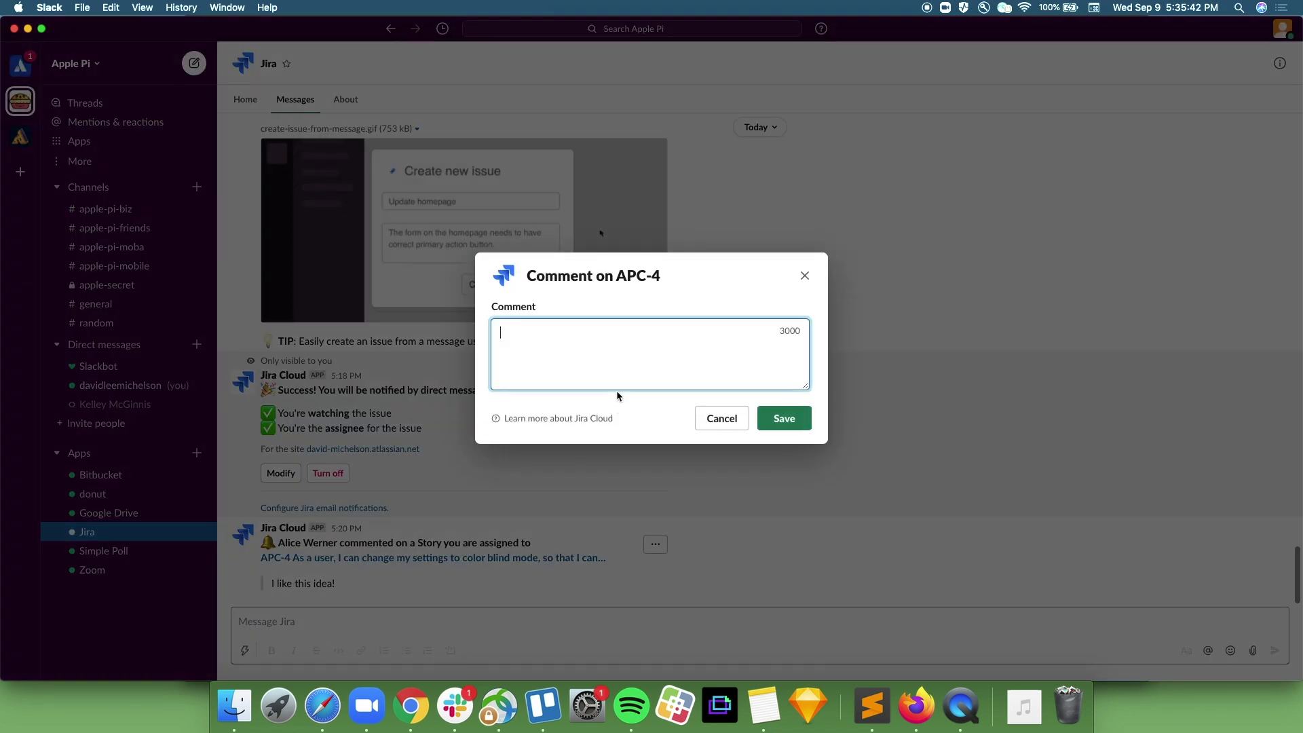
{"action": "type", "text": "Thanks for the feedback"}
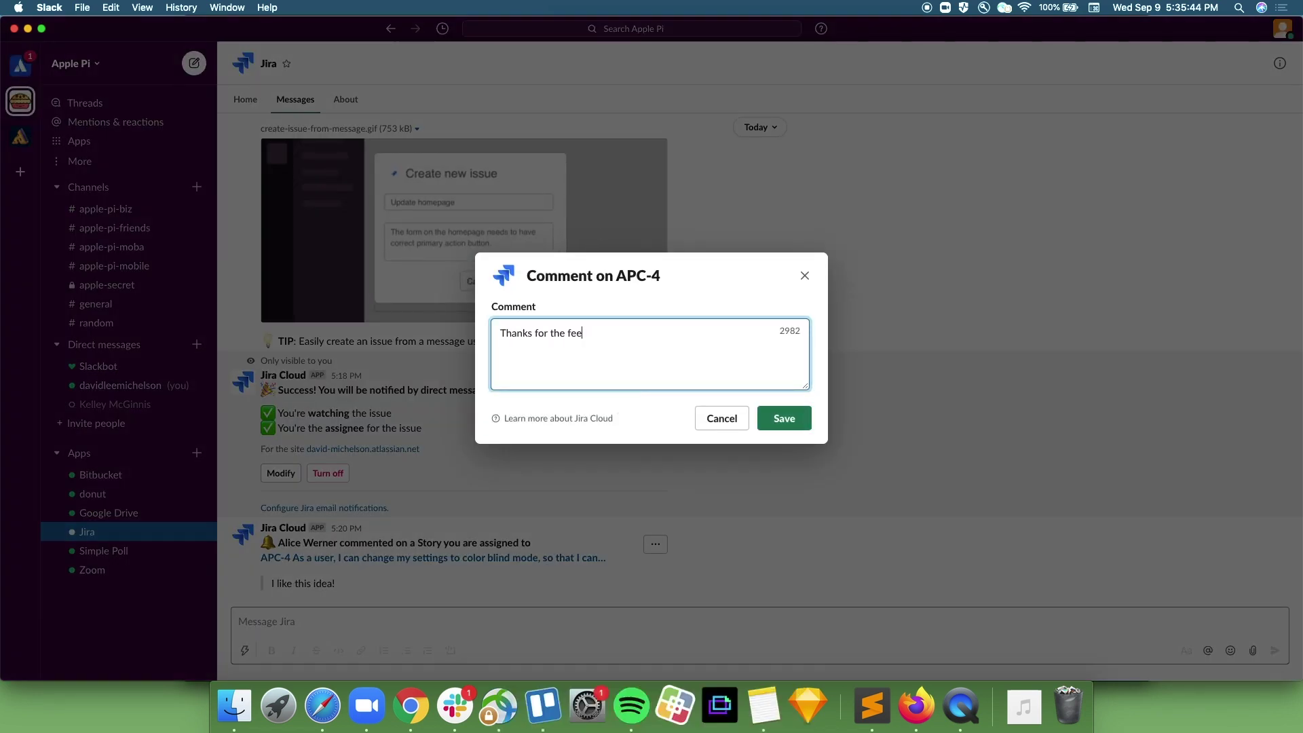
{"action": "left_click", "coordinate": [787, 425]}
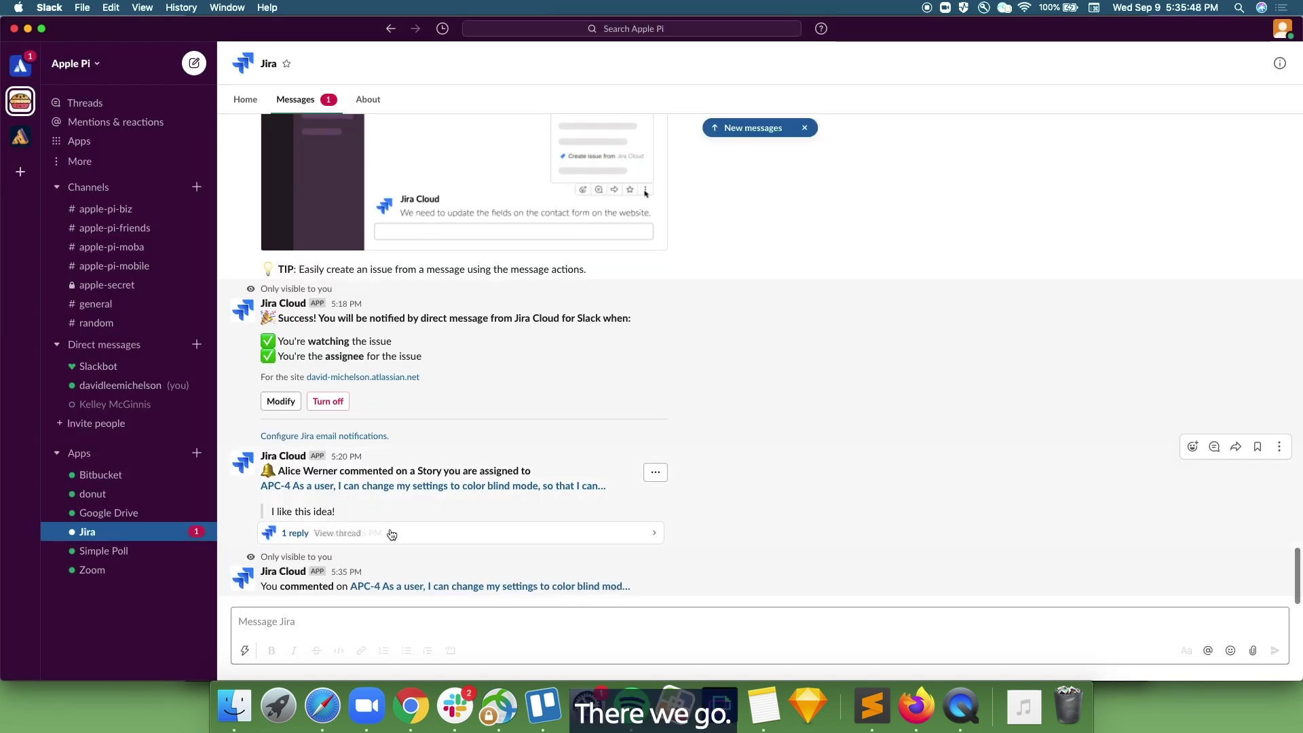
Step: Run the command /jira notify again in the Jira bot's conversation
{"action": "left_click", "coordinate": [410, 617]}
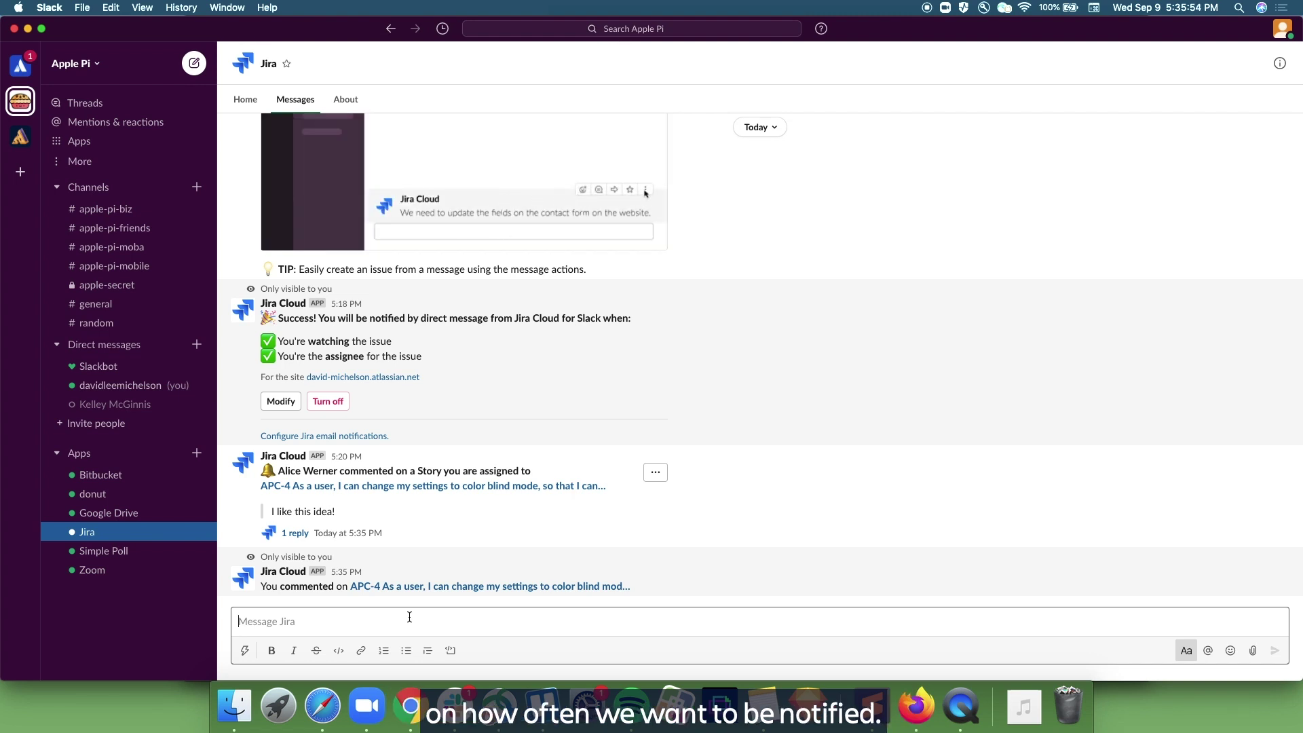
{"action": "type", "text": "/jira n"}
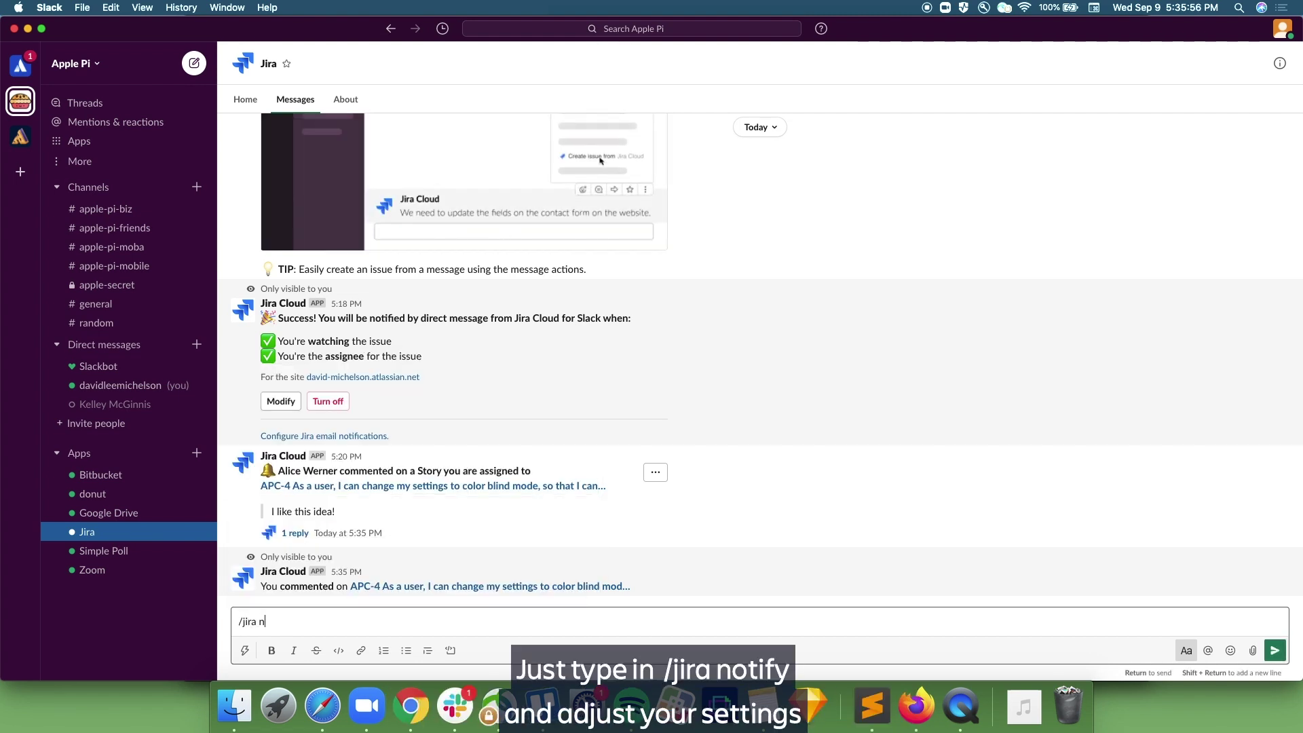
{"action": "type", "text": "otify"}
{"action": "key", "text": "Return"}
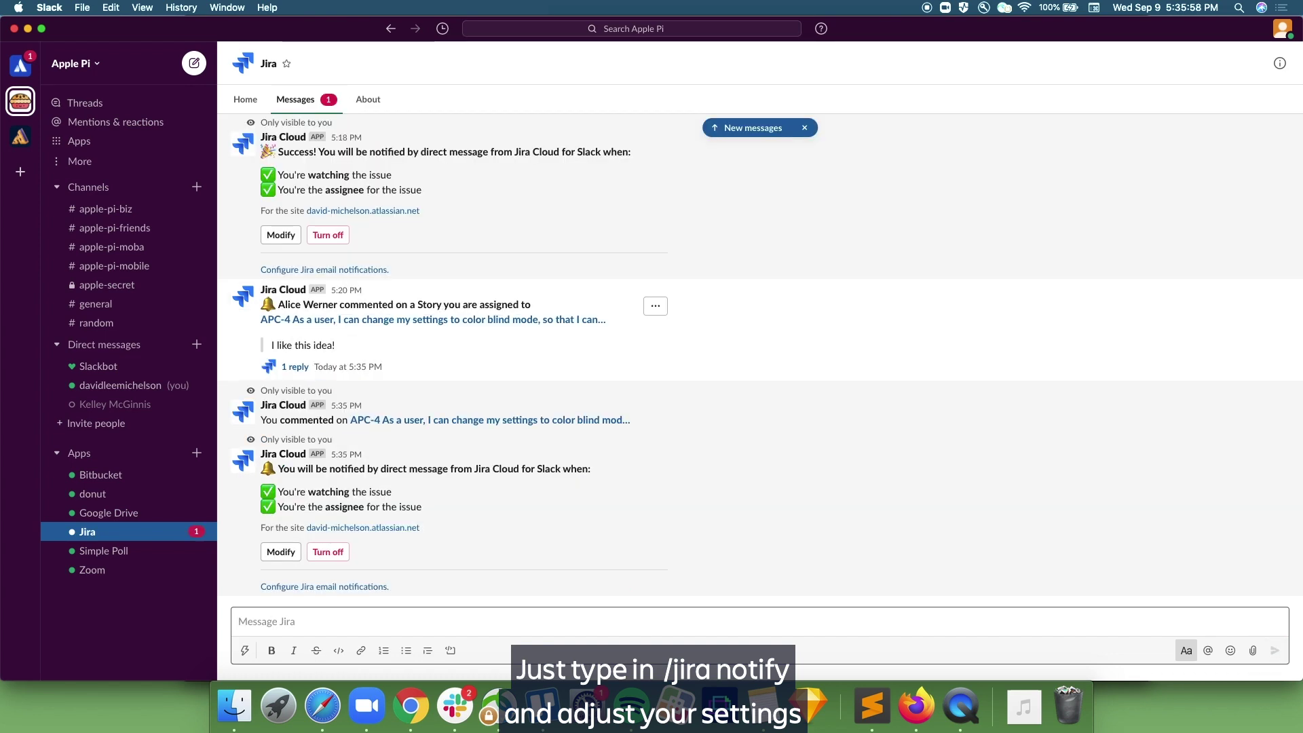
Step: Modify the personal Jira notifications so that only "You're watching the issue" is selected, and submit the change
{"action": "left_click", "coordinate": [279, 555]}
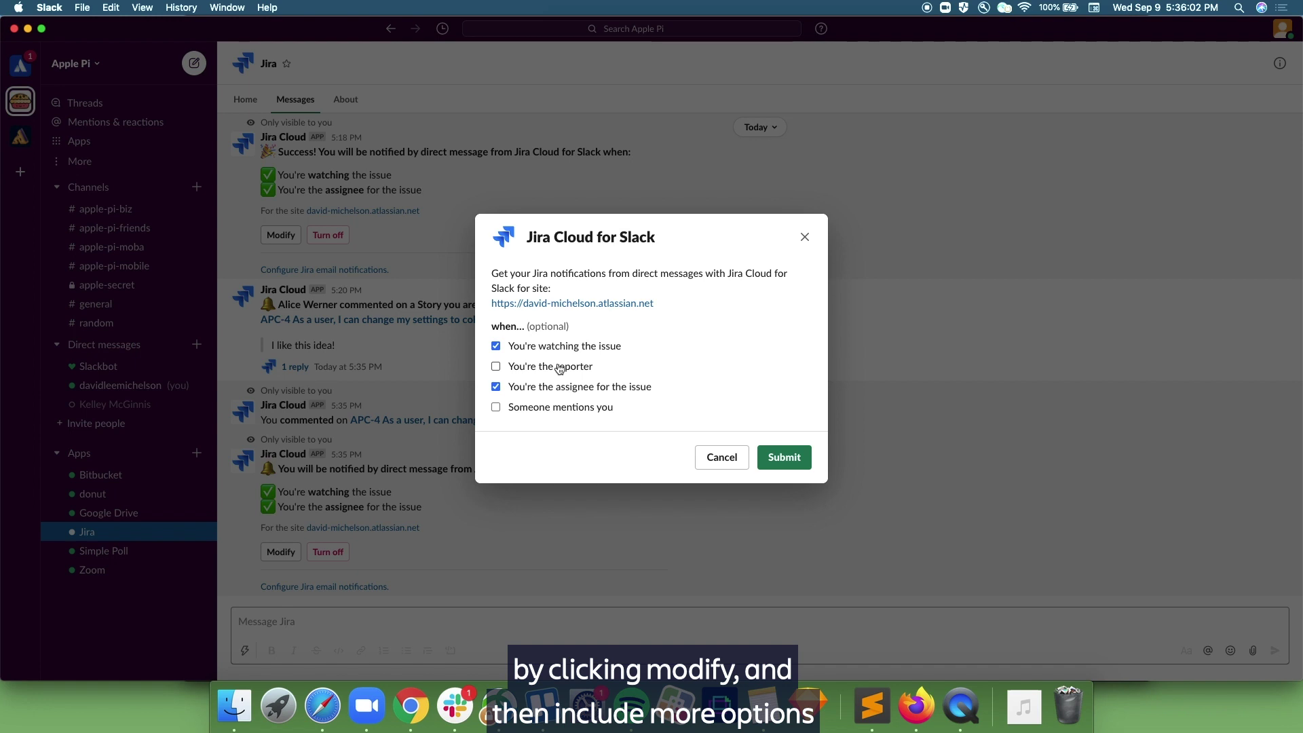
{"action": "left_click", "coordinate": [558, 408]}
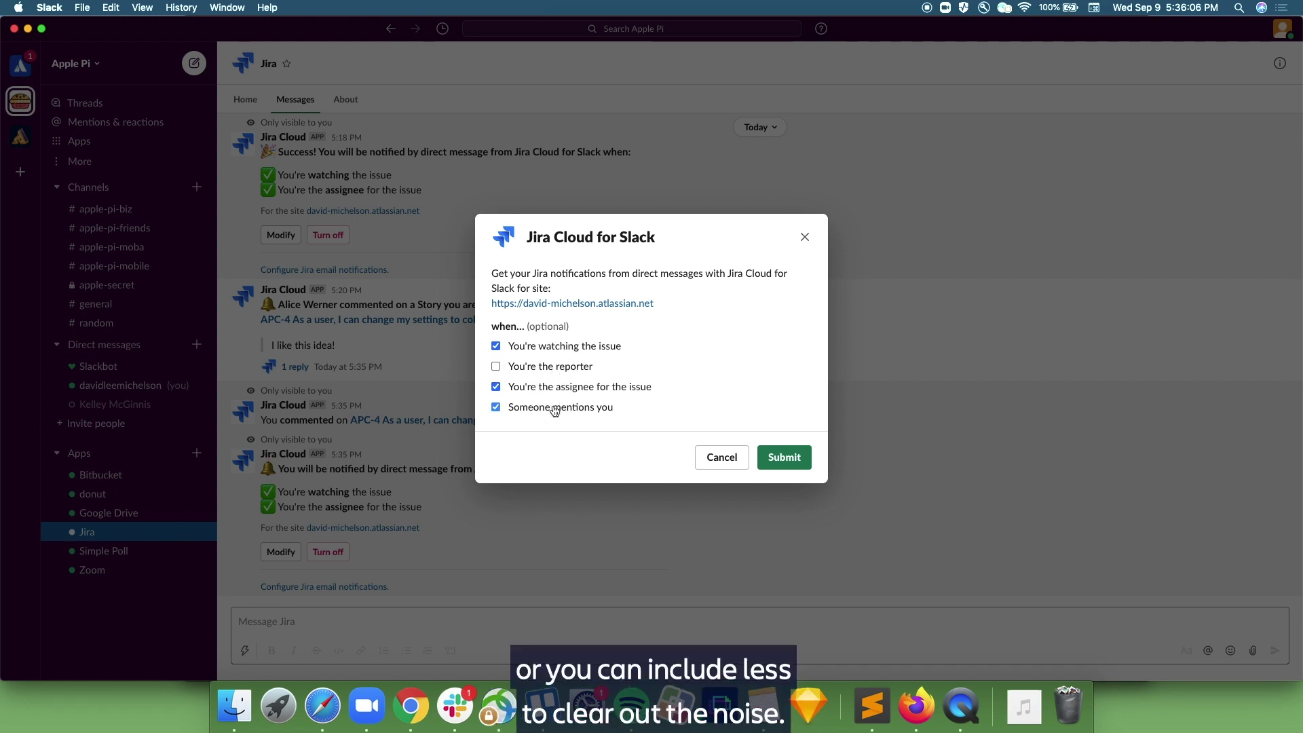
{"action": "left_click", "coordinate": [557, 393]}
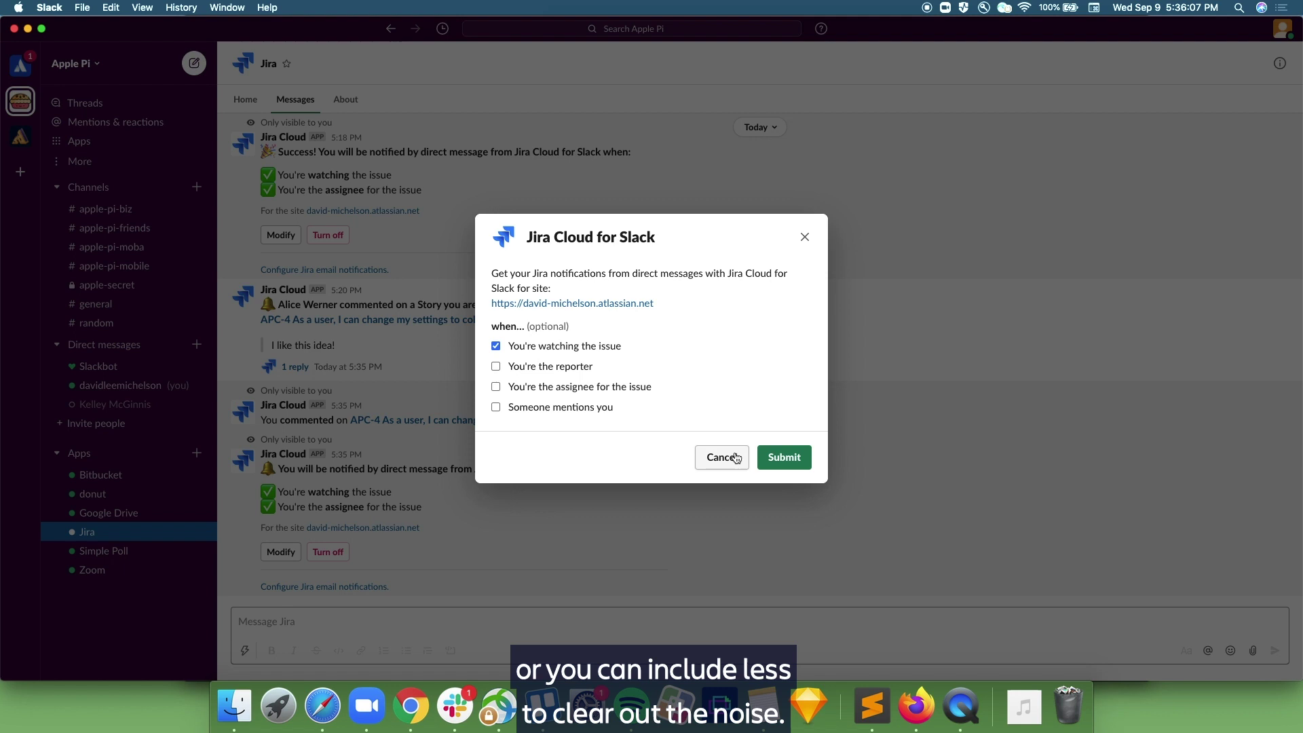
{"action": "left_click", "coordinate": [779, 464]}
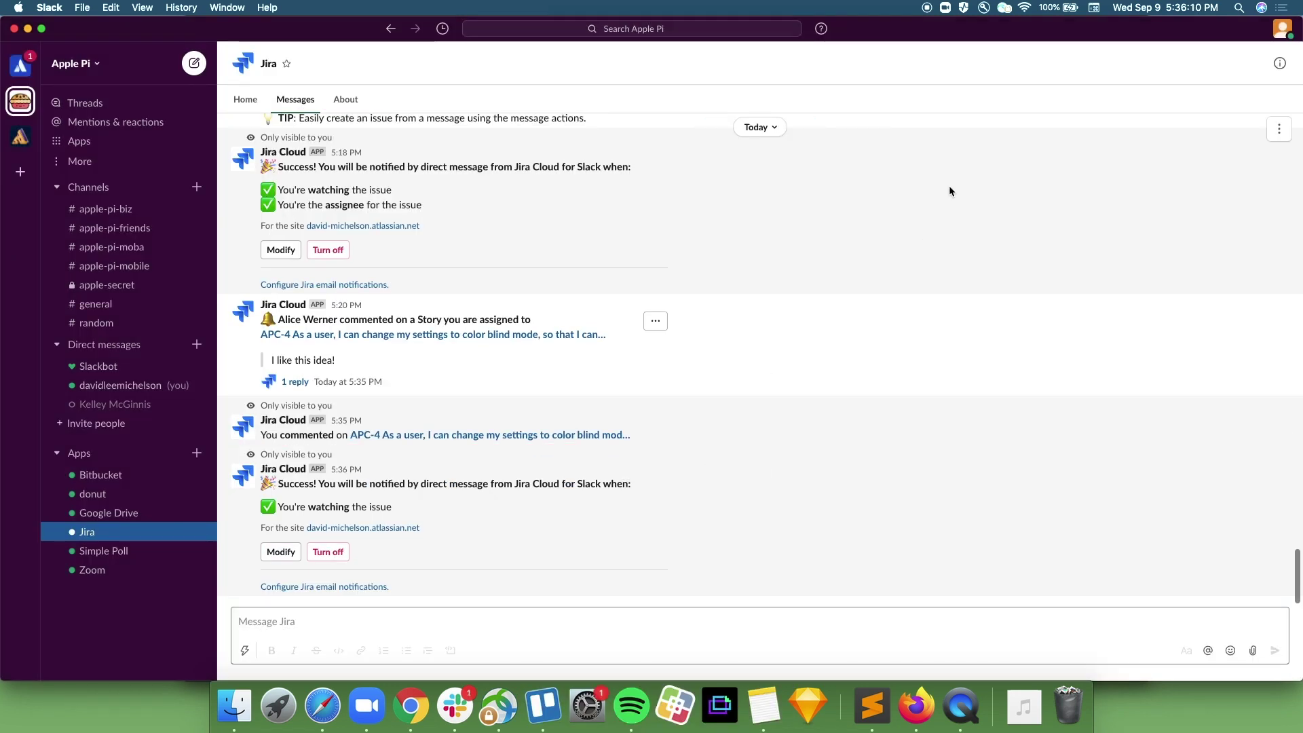